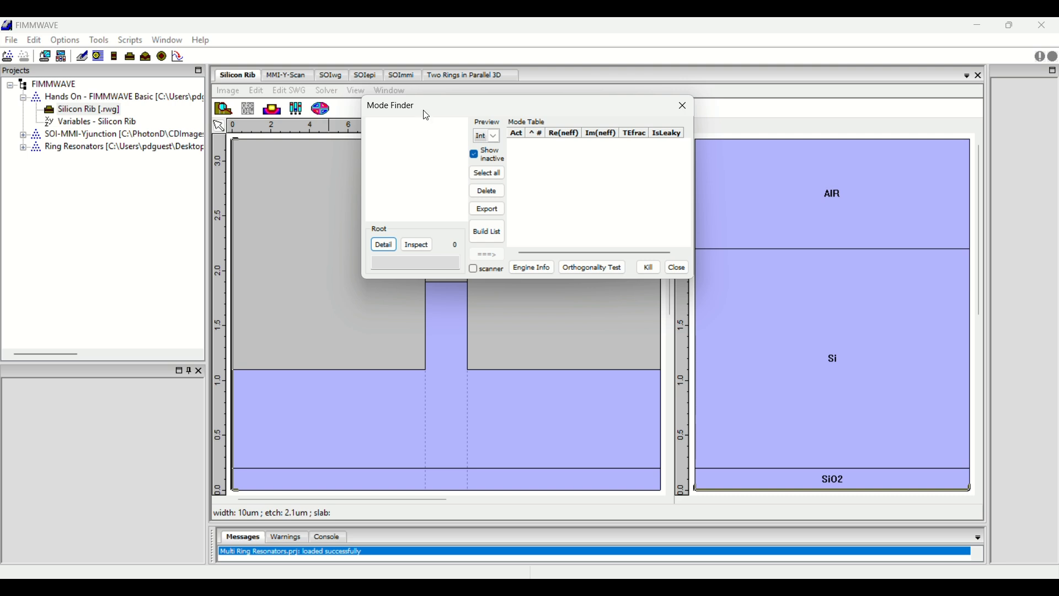
# Calculate the mode list for the Silicon Rib waveguide.
pyautogui.moveTo(425, 113); pyautogui.dragTo(563, 165)
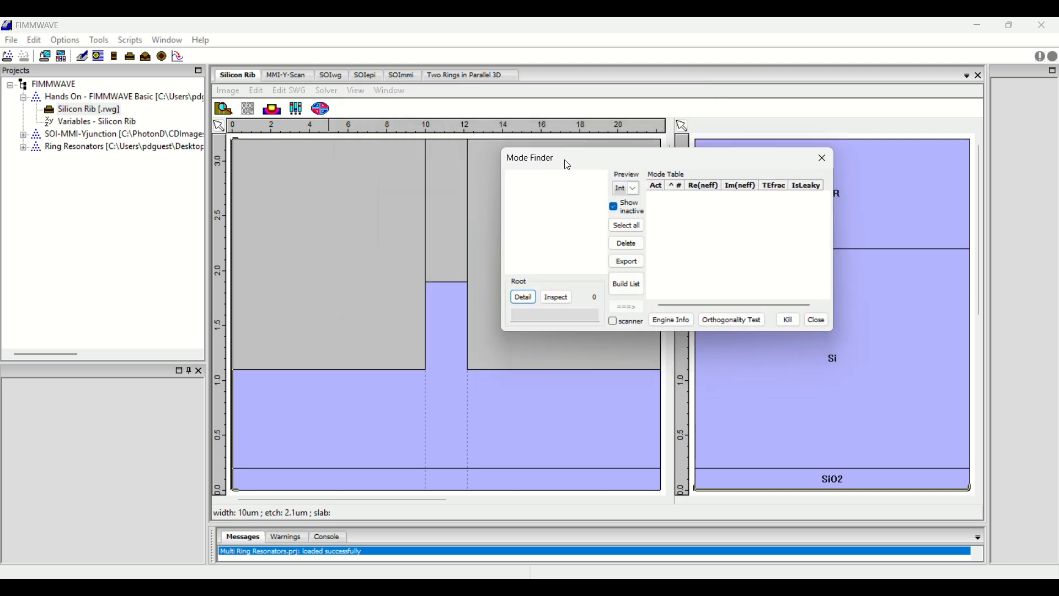
pyautogui.click(628, 294)
pyautogui.click(532, 351)
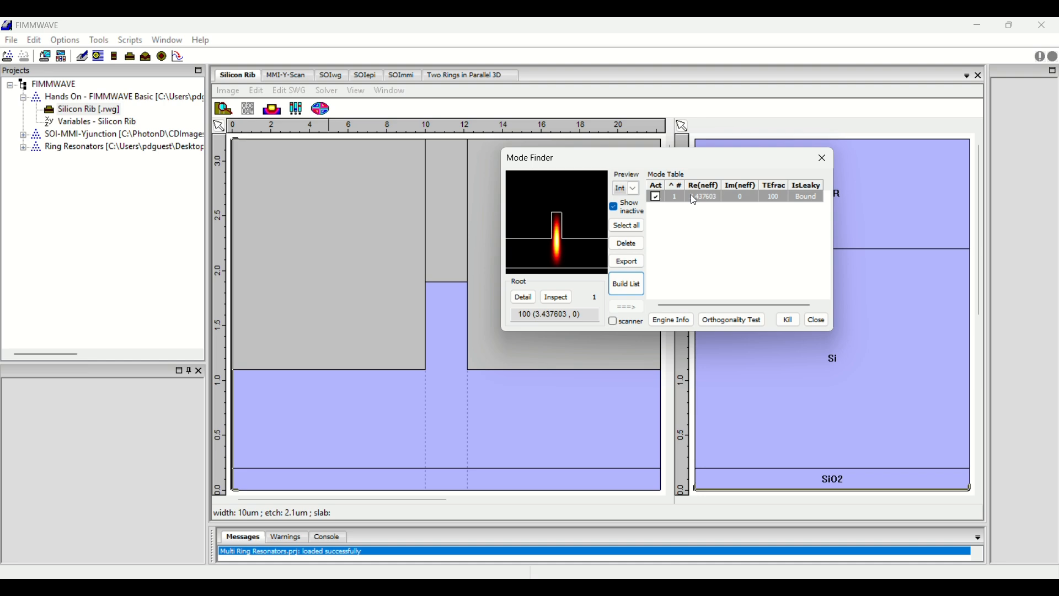
# Inspect the found mode and plot its Ex cross-sections through the field peak at about x 11.08, y 1.05.
pyautogui.doubleClick(690, 194)
pyautogui.moveTo(362, 154); pyautogui.dragTo(311, 45)
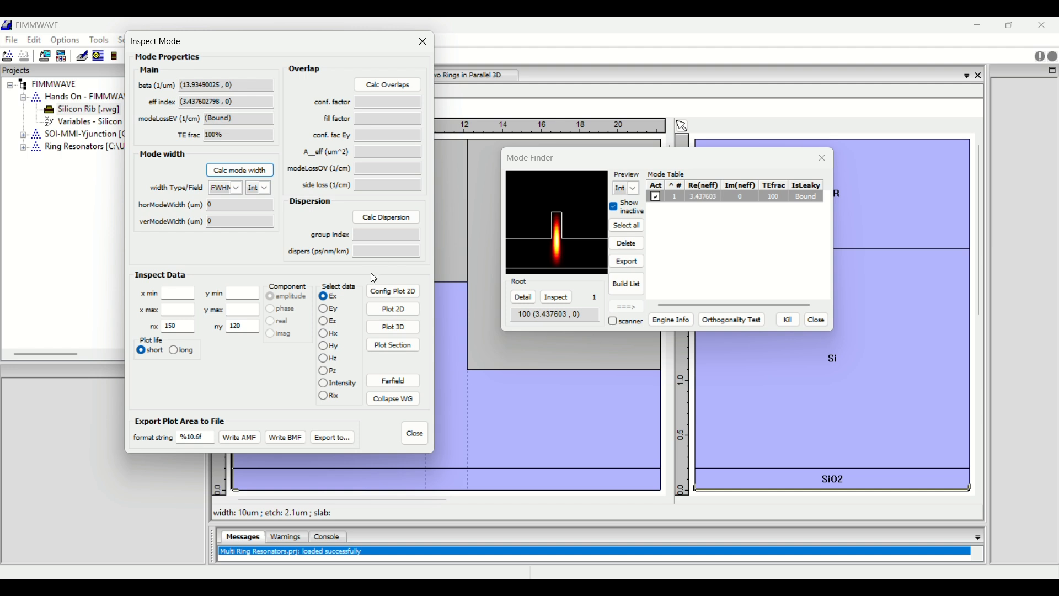
pyautogui.click(405, 351)
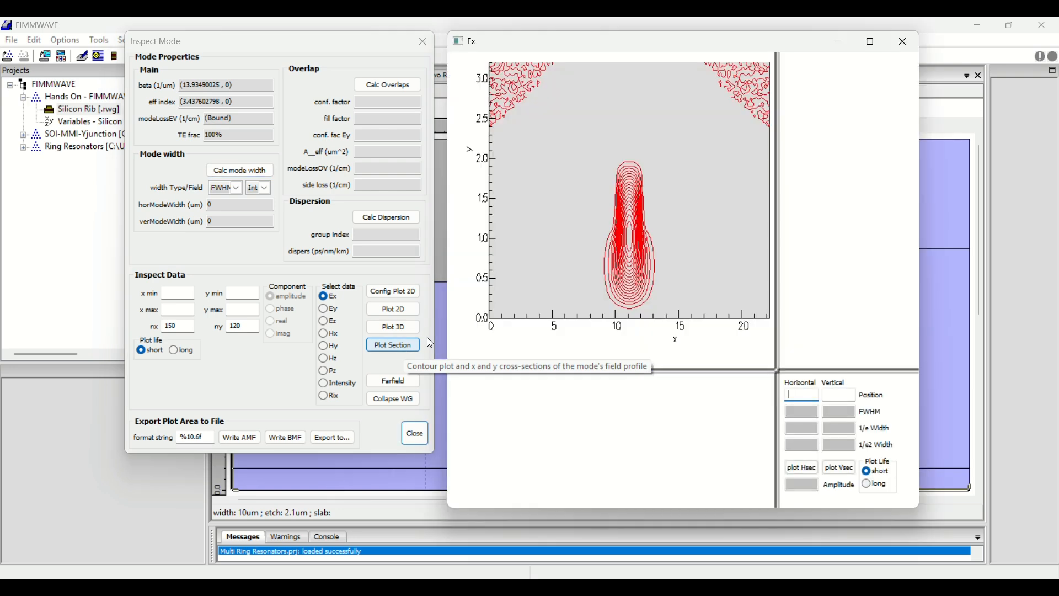
pyautogui.moveTo(746, 49); pyautogui.dragTo(574, 80)
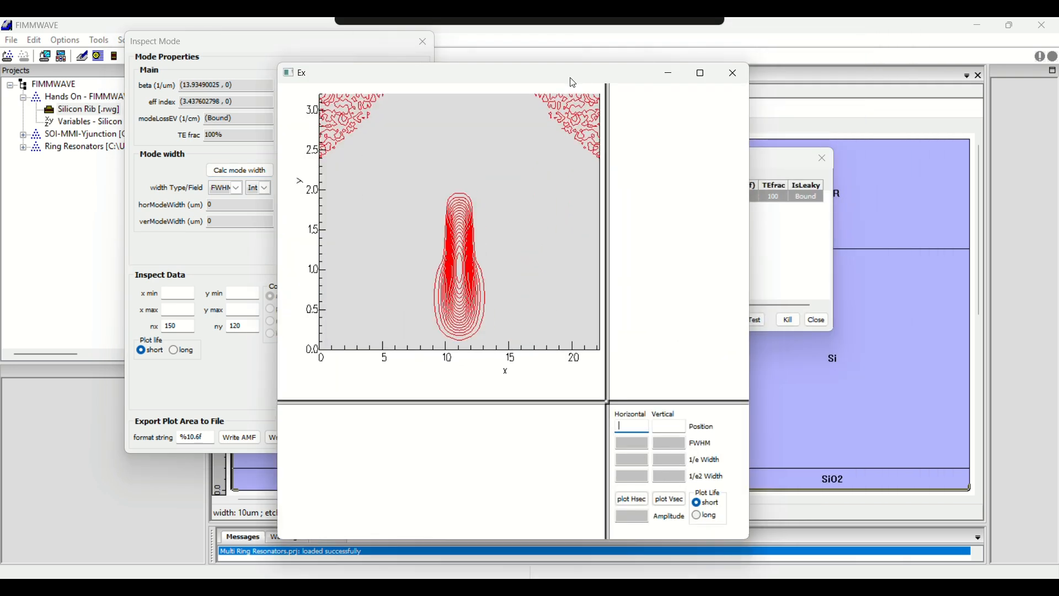
pyautogui.click(461, 266)
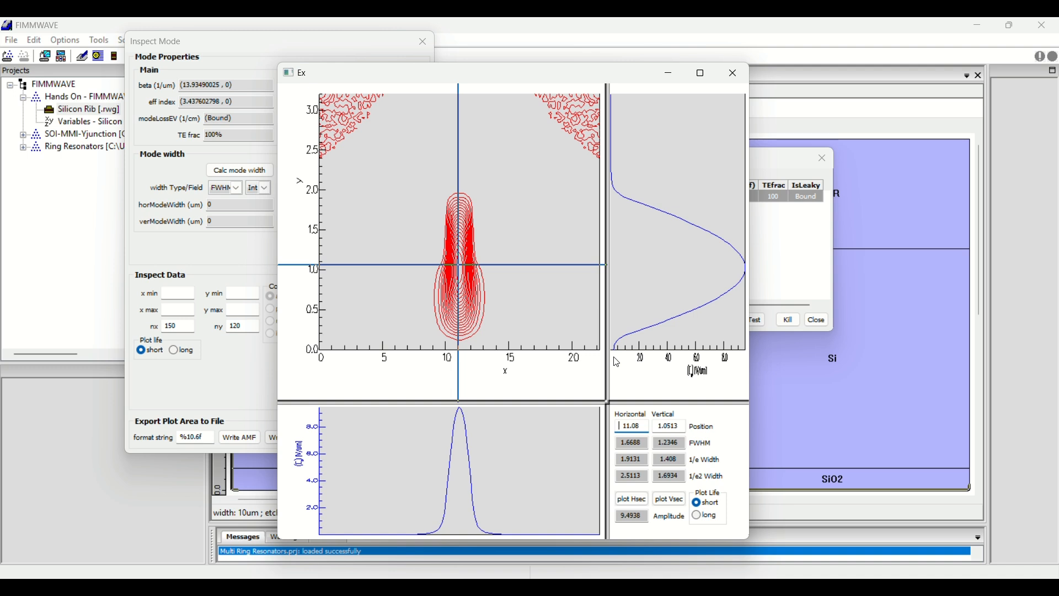
# Close the Ex section plot, the mode inspection and the Mode Finder to return to the waveguide cross-section.
pyautogui.click(452, 42)
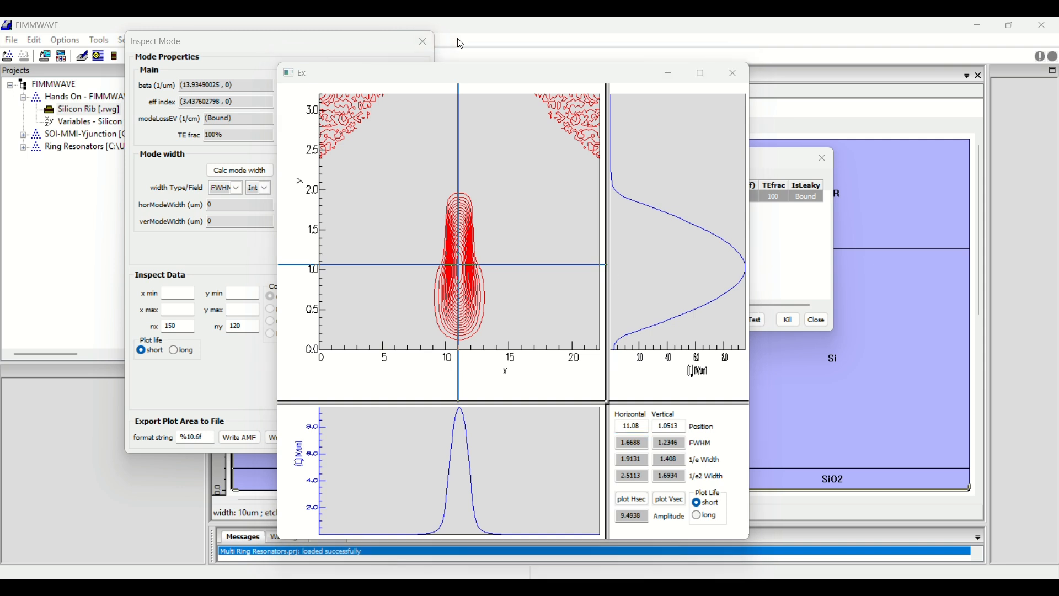
pyautogui.click(735, 72)
pyautogui.click(423, 43)
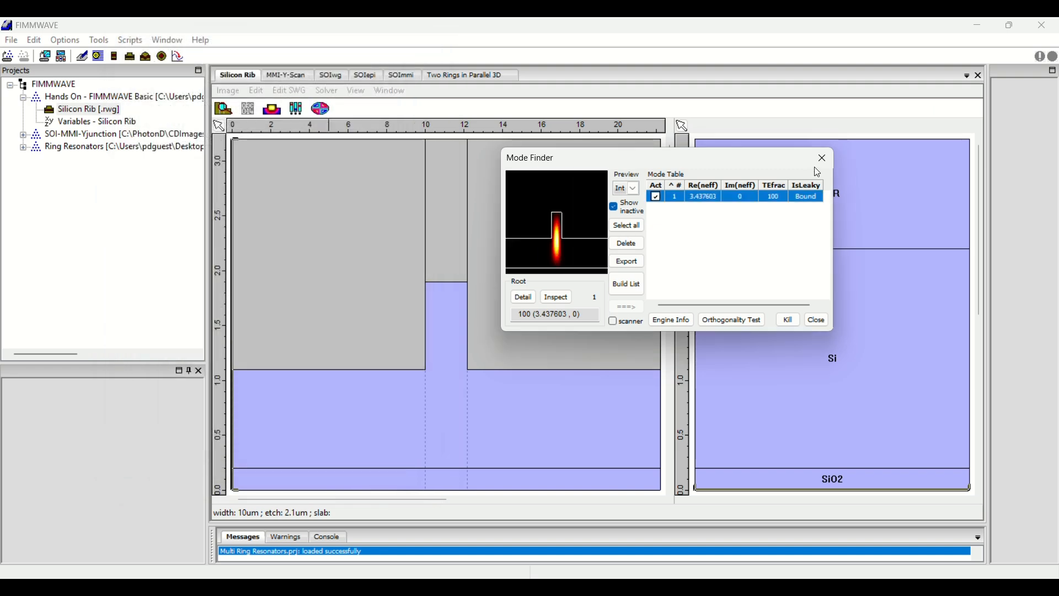
pyautogui.click(822, 158)
pyautogui.click(575, 356)
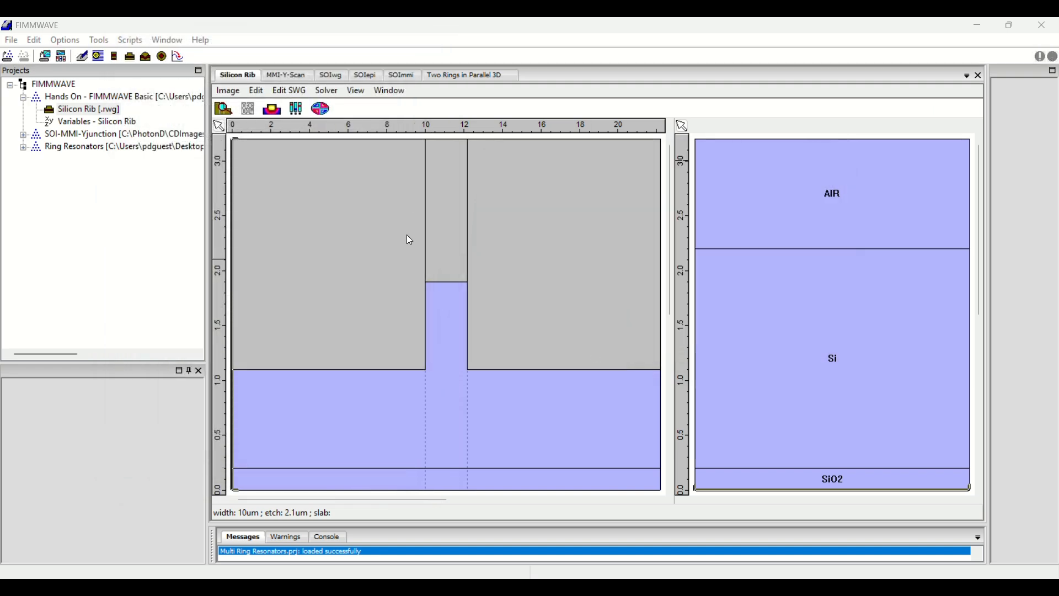
# Set the width of both outer slices of the rib waveguide to 5 um.
pyautogui.click(224, 109)
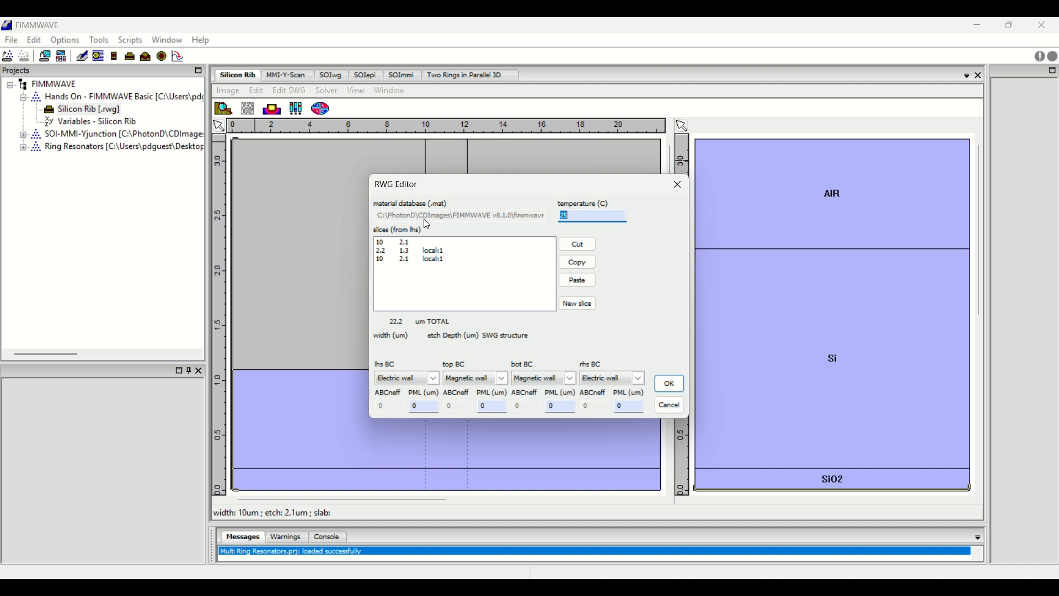
pyautogui.moveTo(424, 184); pyautogui.dragTo(663, 152)
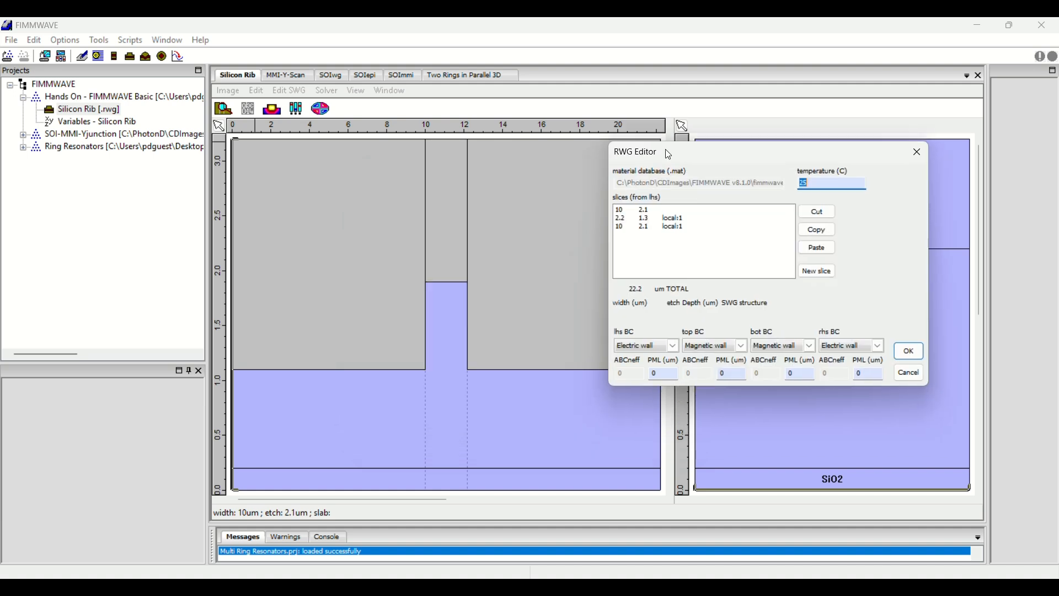
pyautogui.click(626, 212)
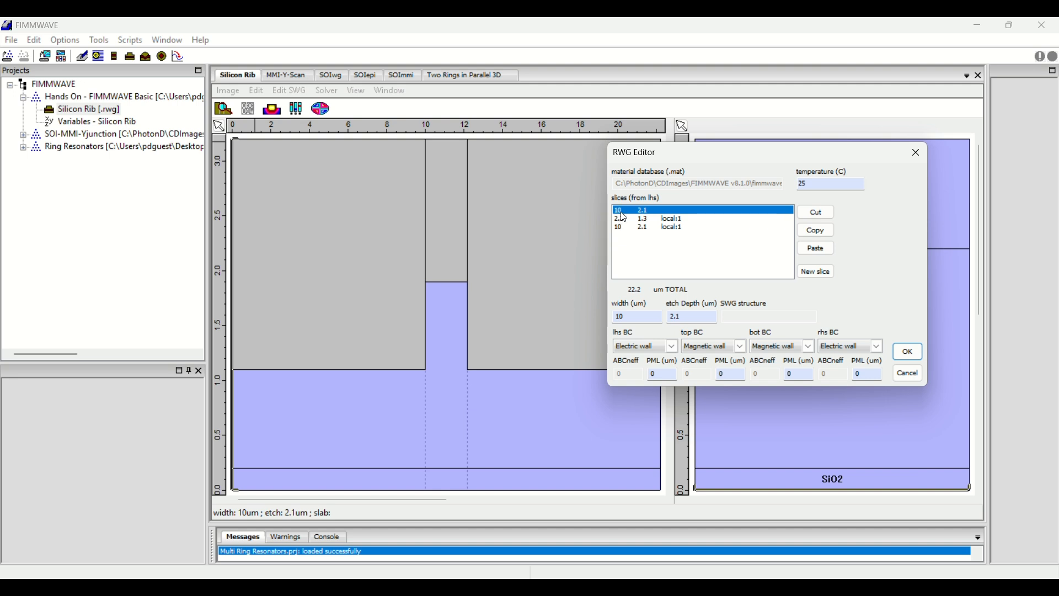
pyautogui.click(618, 227)
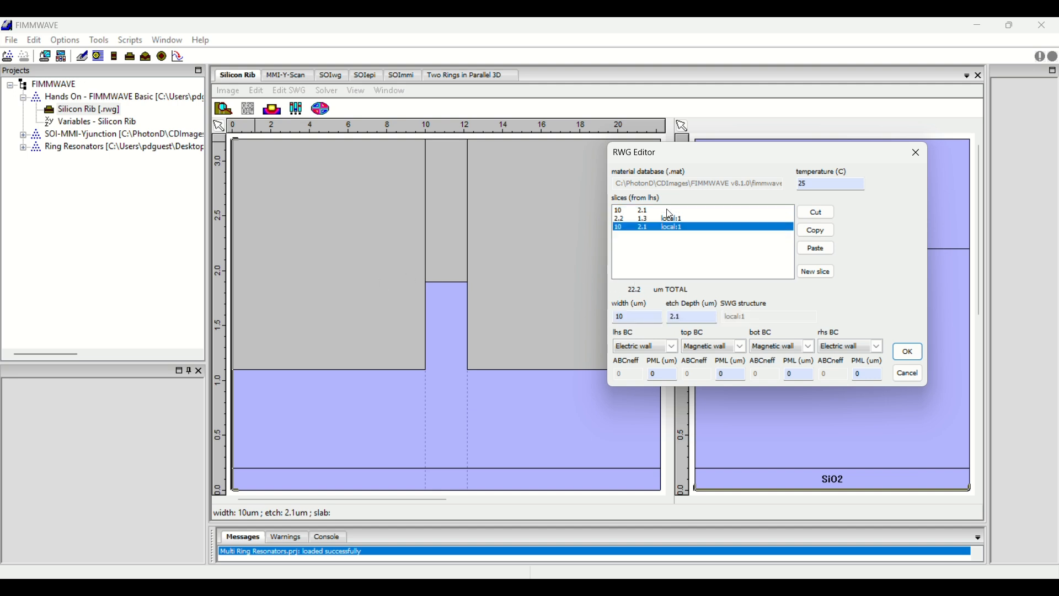
pyautogui.click(618, 210)
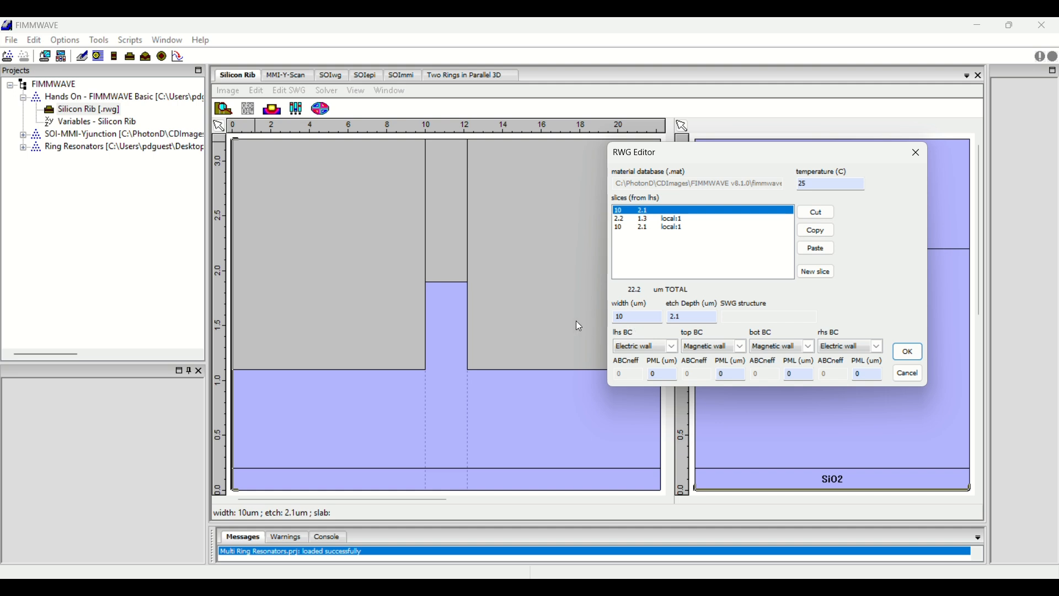
pyautogui.press('Tab')
pyautogui.write('5')
pyautogui.click(629, 227)
pyautogui.doubleClick(634, 317)
pyautogui.write('5')
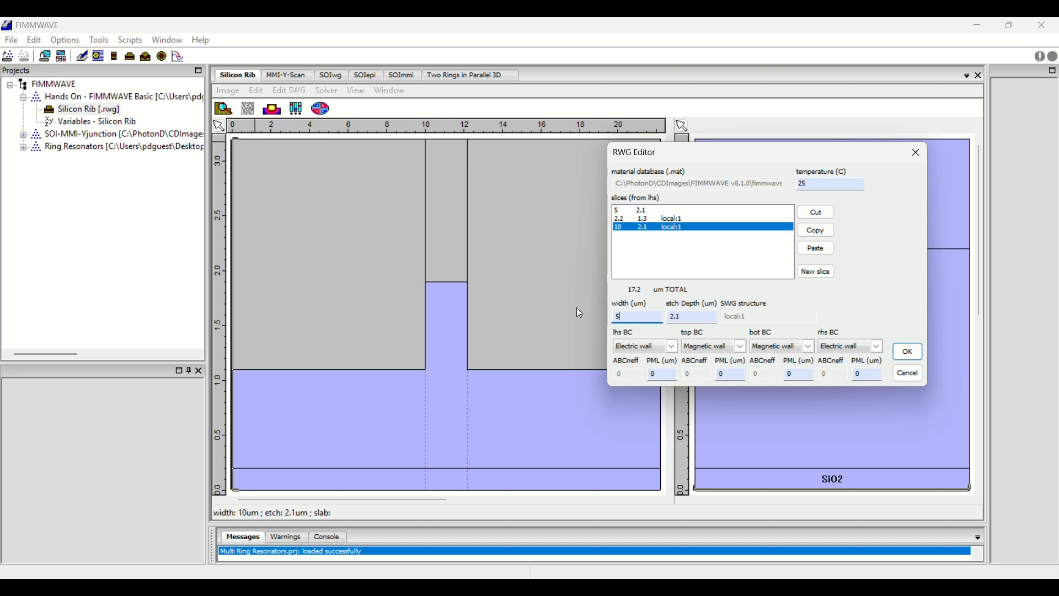
pyautogui.click(627, 219)
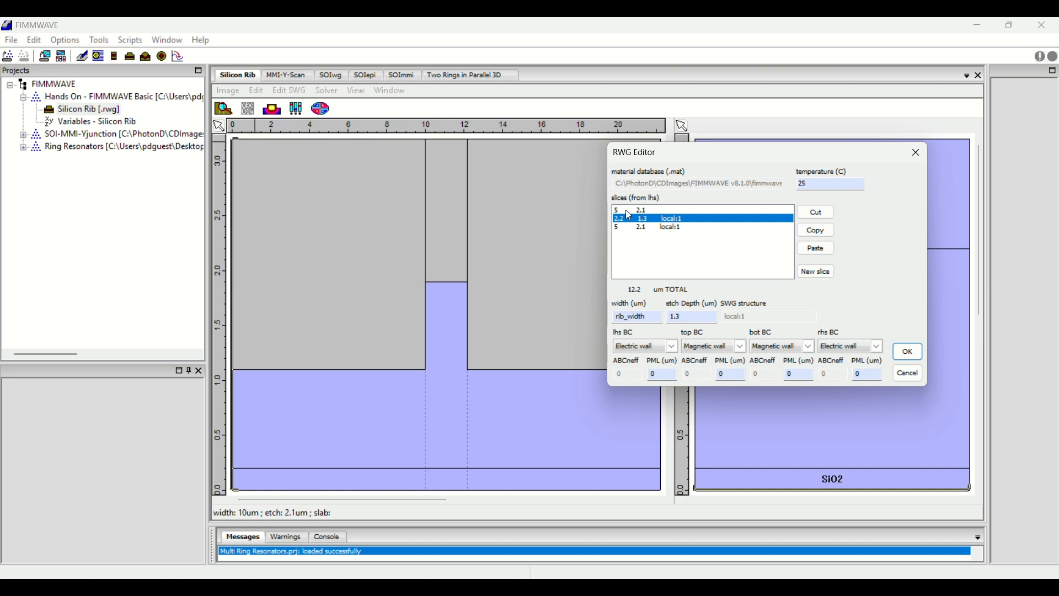
# Set the SiO2 layer thickness to 0.5 um in the first slice's layer structure.
pyautogui.doubleClick(626, 211)
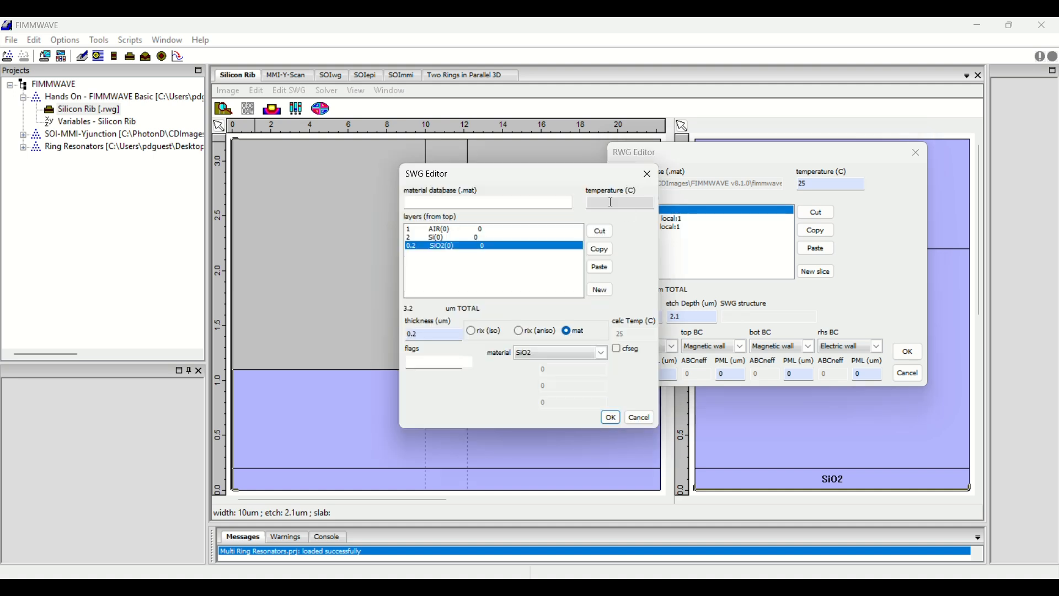
pyautogui.moveTo(534, 177)
pyautogui.mouseDown()
pyautogui.moveTo(688, 198)
pyautogui.moveTo(659, 188)
pyautogui.mouseUp()
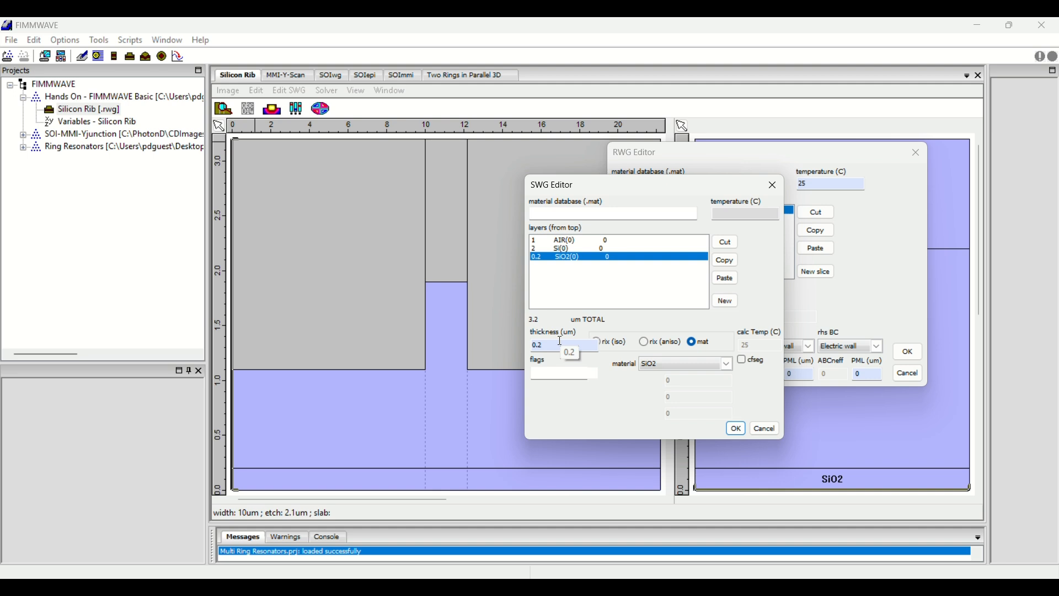
pyautogui.press('BackSpace')
pyautogui.write('5')
# Set the AIR layer thickness to 0.5 um and apply the layer and slice changes to the waveguide.
pyautogui.click(560, 242)
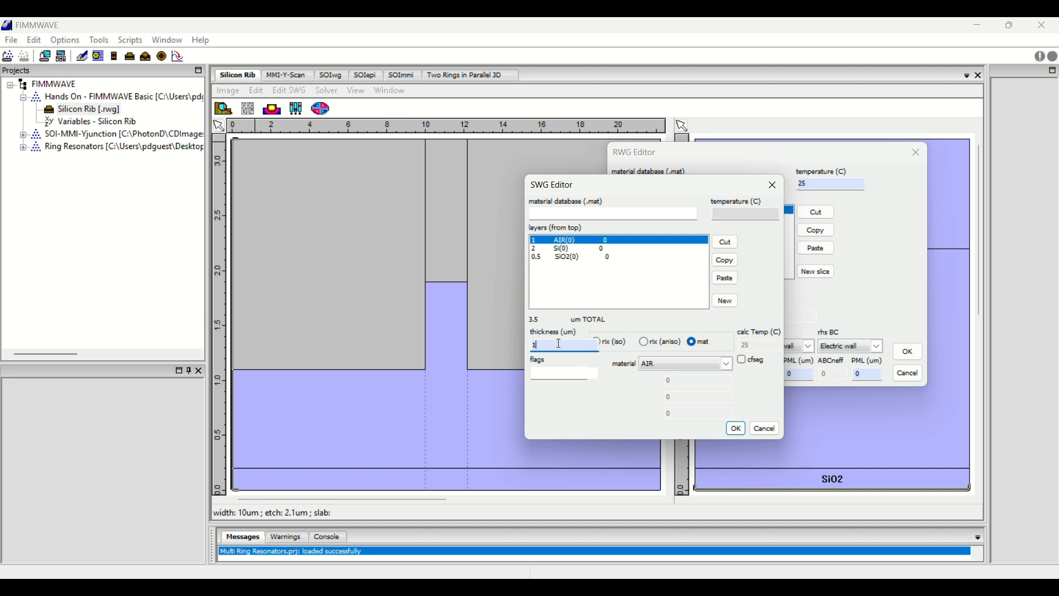
pyautogui.press('BackSpace')
pyautogui.write('0.5')
pyautogui.click(559, 250)
pyautogui.click(560, 241)
pyautogui.click(735, 429)
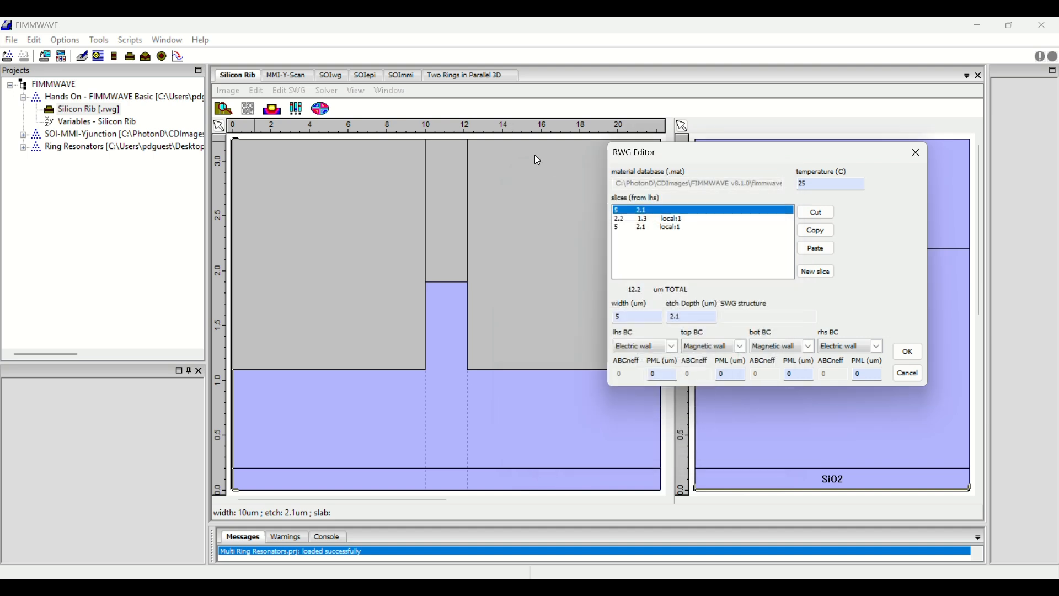
pyautogui.click(916, 354)
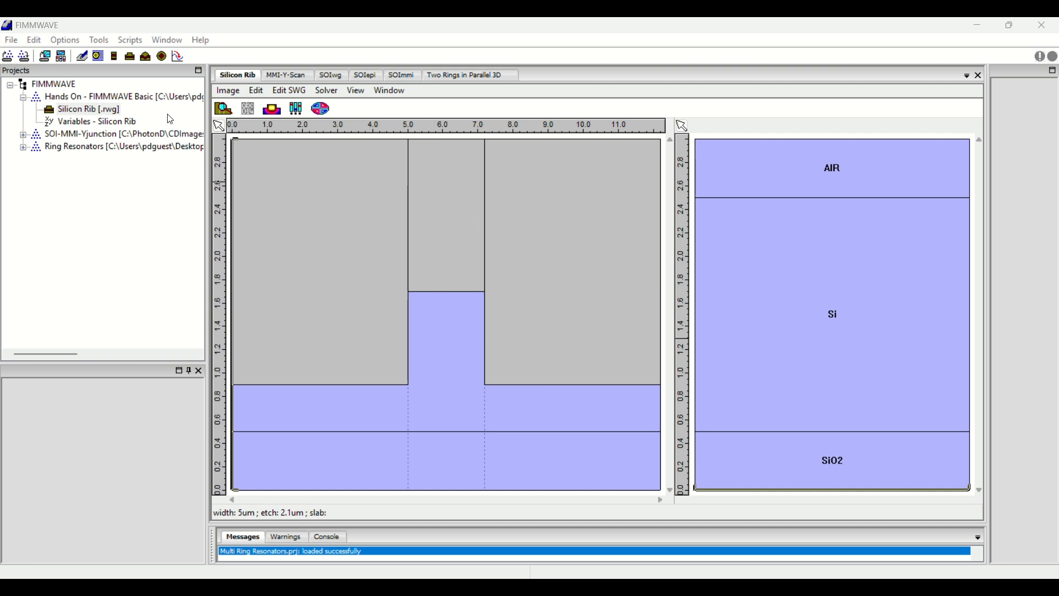
# Reopen the waveguide's slice settings and set the first slice's etch depth to 1.8 um.
pyautogui.click(223, 109)
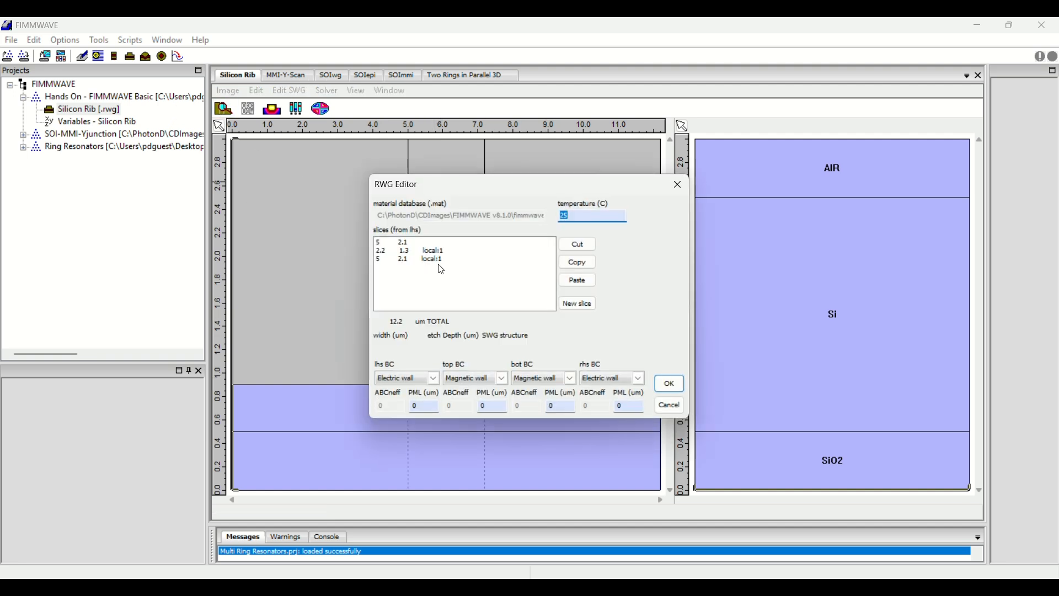
pyautogui.moveTo(432, 191); pyautogui.dragTo(699, 185)
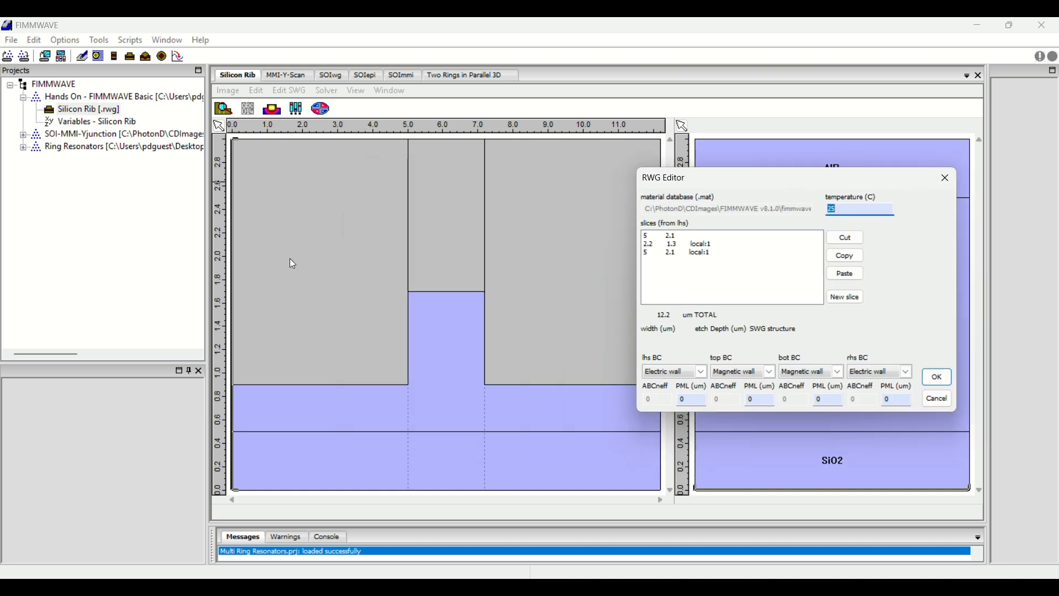
pyautogui.click(668, 237)
pyautogui.click(714, 343)
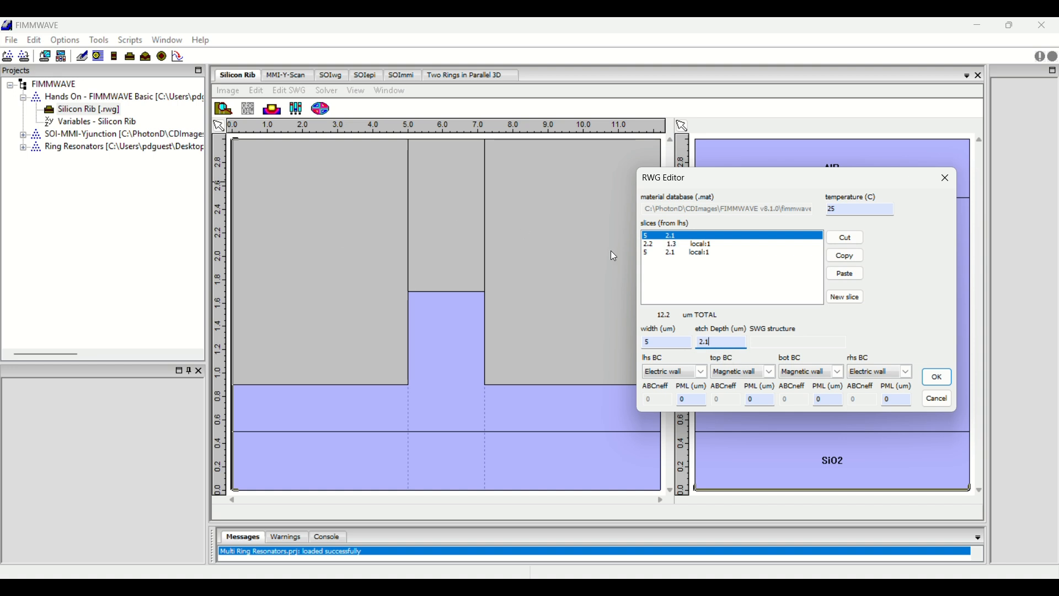
pyautogui.click(683, 244)
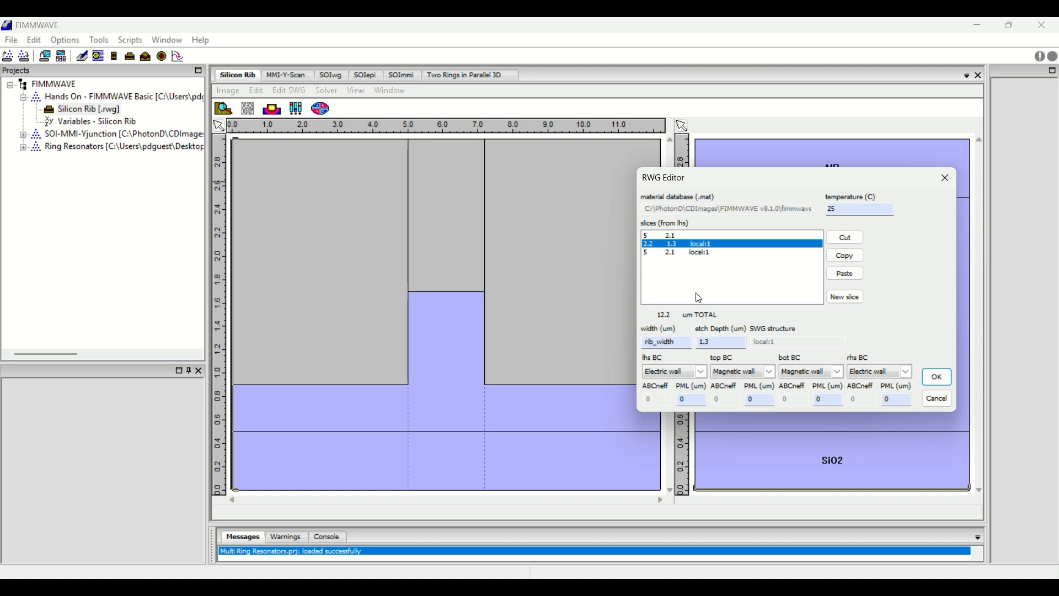
pyautogui.click(673, 232)
pyautogui.click(709, 337)
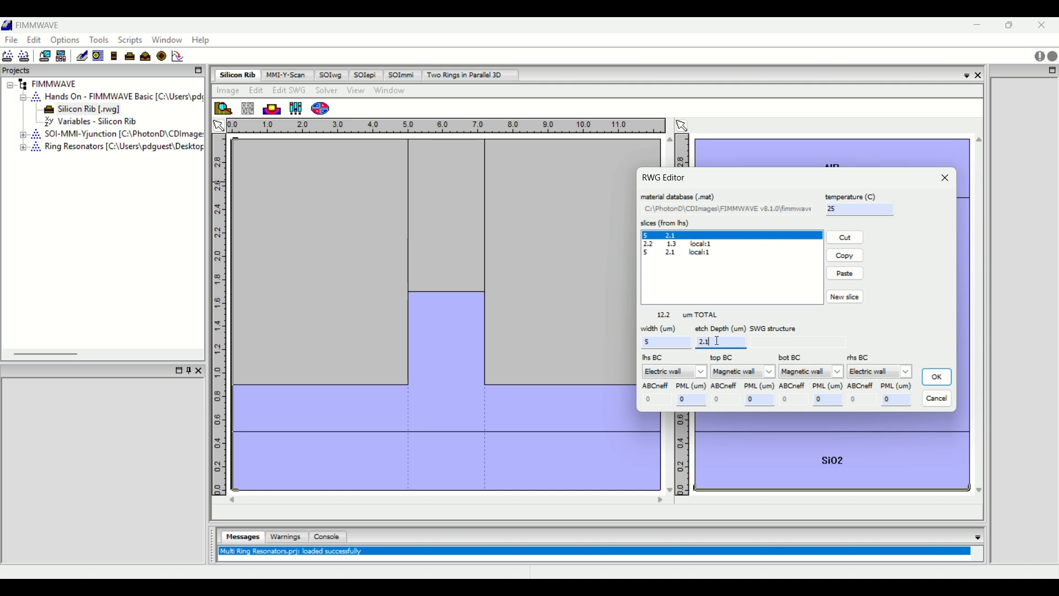
pyautogui.press('BackSpace')
pyautogui.press('BackSpace')
pyautogui.press('BackSpace')
pyautogui.write('1.8')
# Set the last slice's etch depth to 1.8 um and apply the changes to the waveguide.
pyautogui.click(681, 254)
pyautogui.click(720, 340)
pyautogui.press('BackSpace')
pyautogui.press('BackSpace')
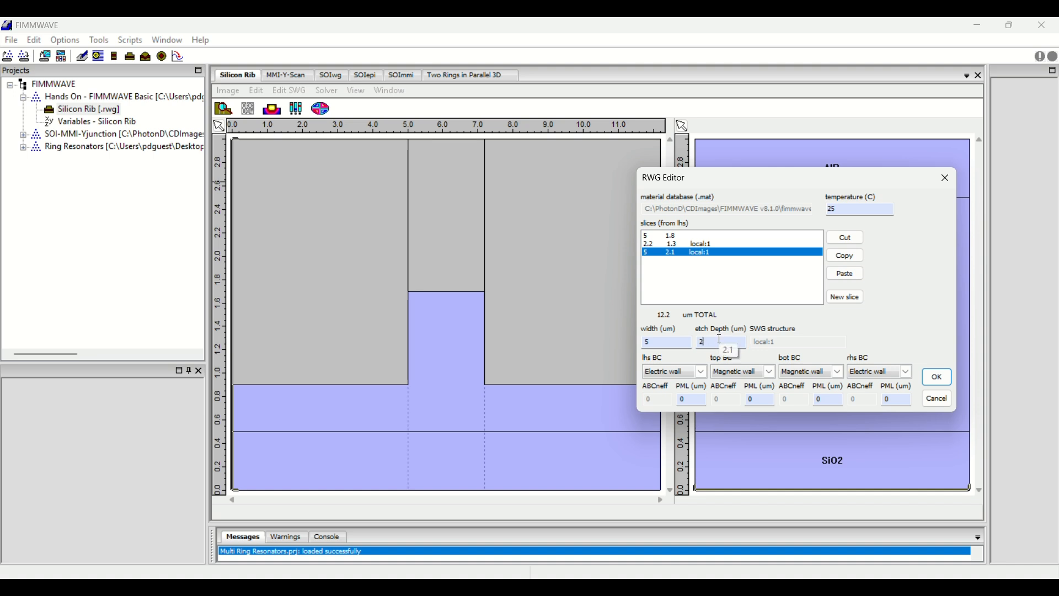
pyautogui.press('BackSpace')
pyautogui.write('1.8')
pyautogui.click(711, 243)
pyautogui.click(729, 341)
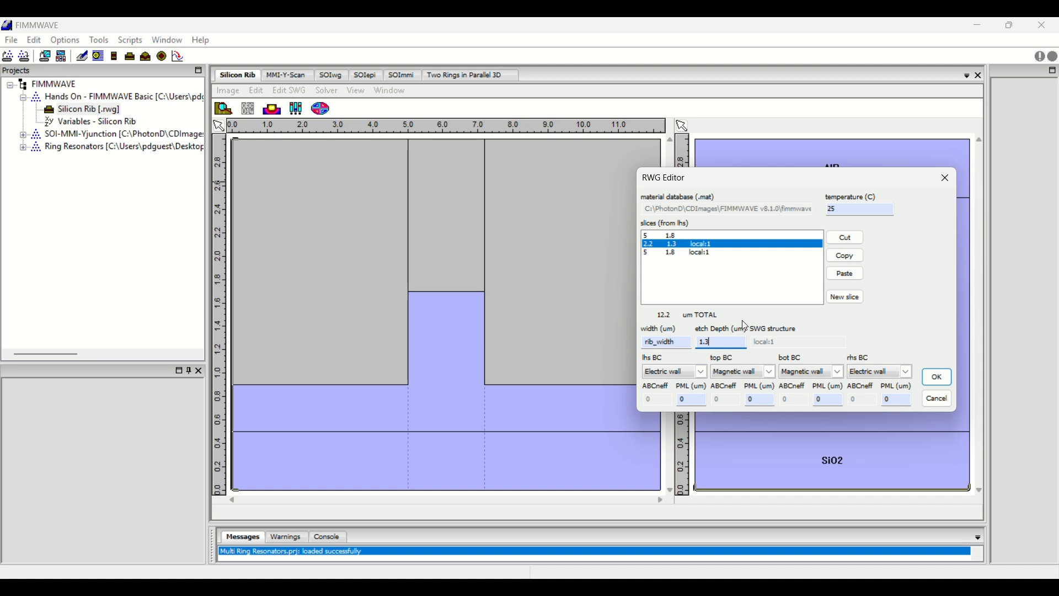
pyautogui.click(938, 376)
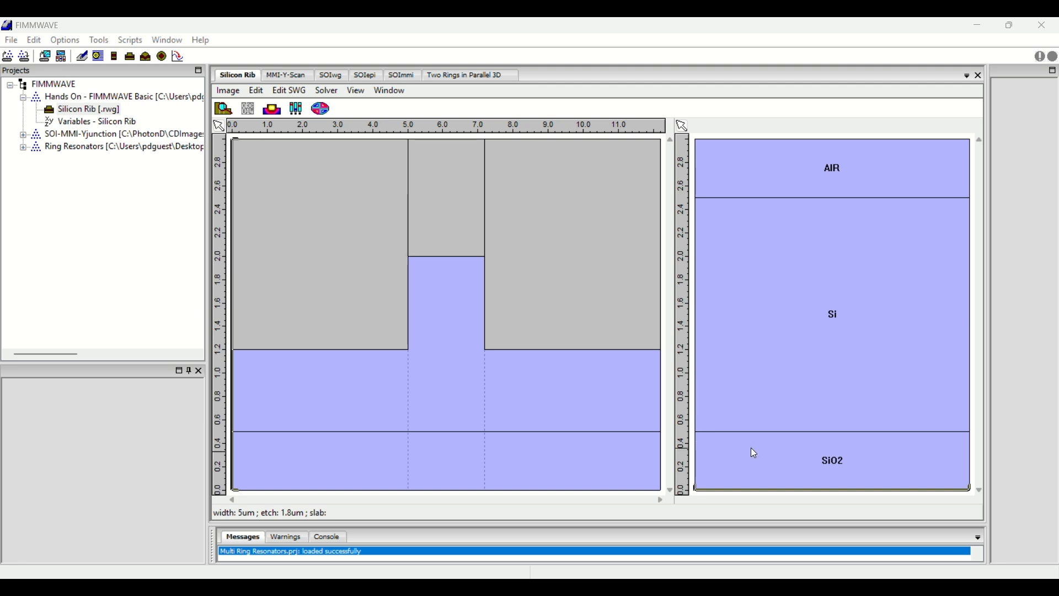
# Calculate the mode list again for the modified rib waveguide.
pyautogui.click(319, 110)
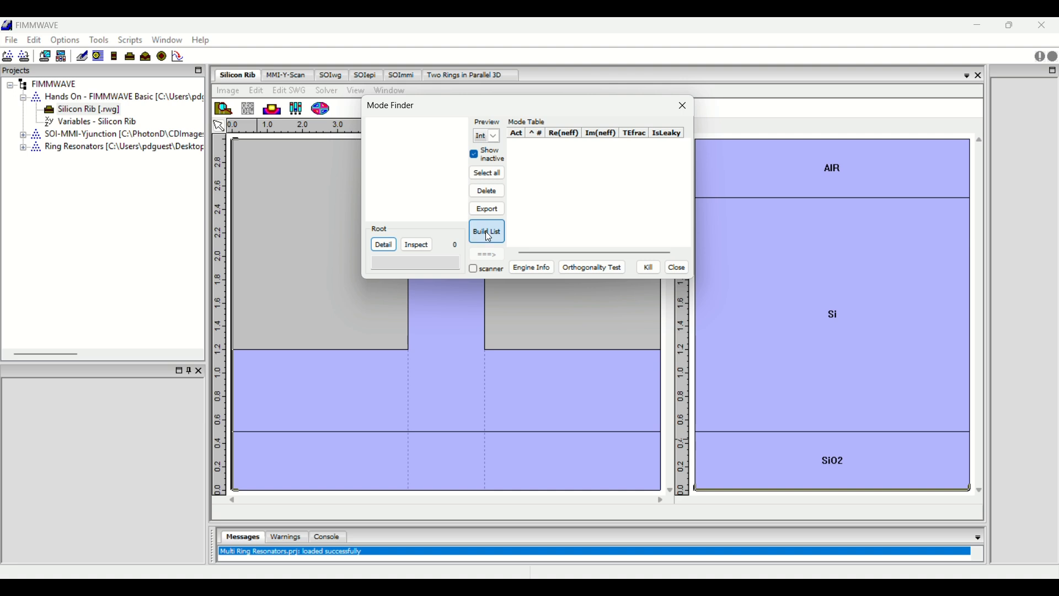
pyautogui.click(486, 232)
pyautogui.click(520, 356)
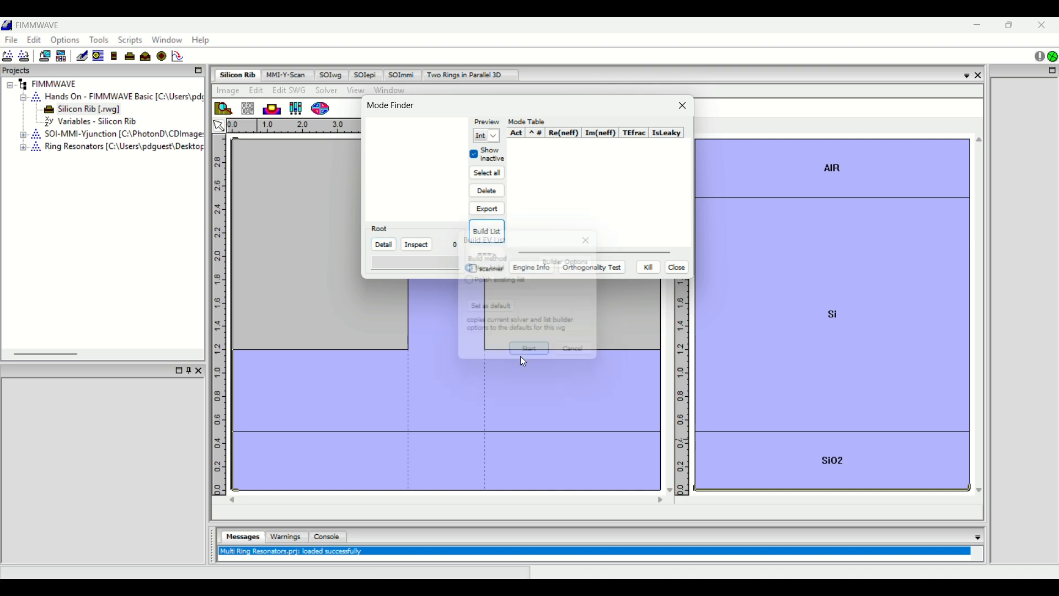
# Inspect the mode of the modified rib and plot its Ex cross-sections through the peak at about x 6.12, y 1.28.
pyautogui.doubleClick(530, 146)
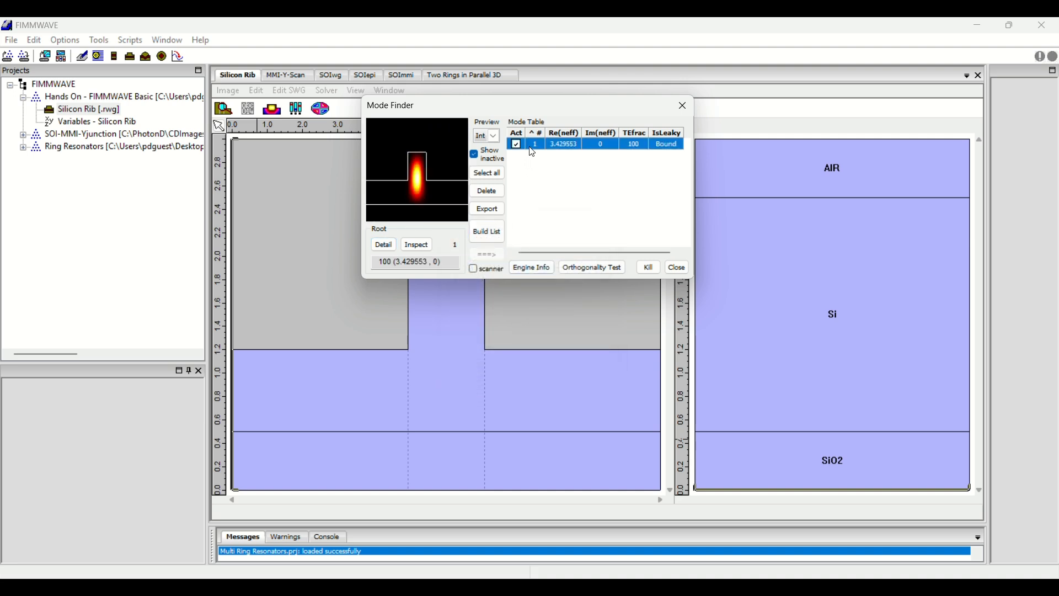
pyautogui.click(965, 410)
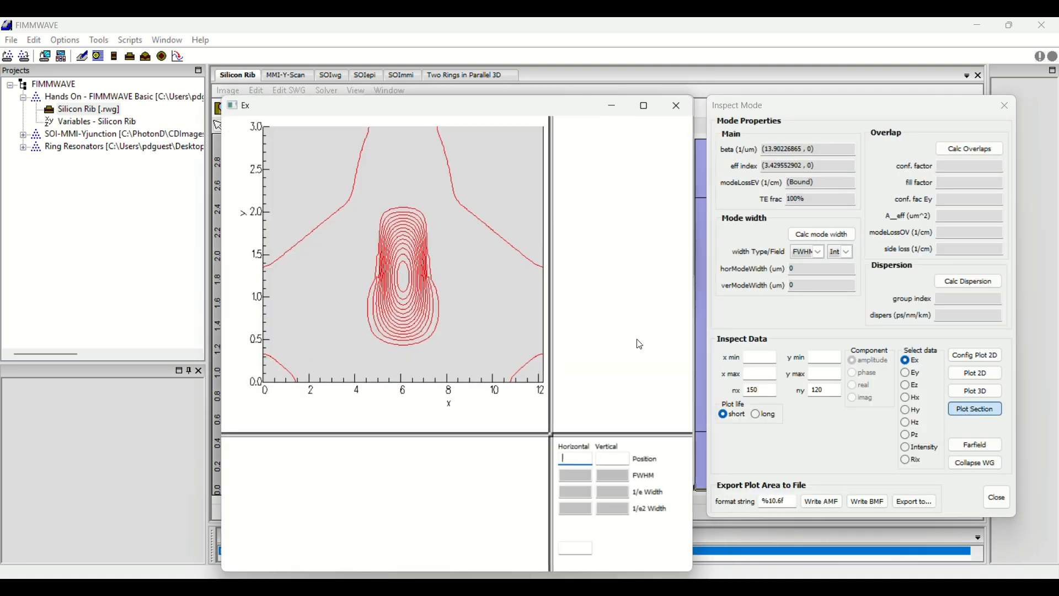
pyautogui.click(404, 273)
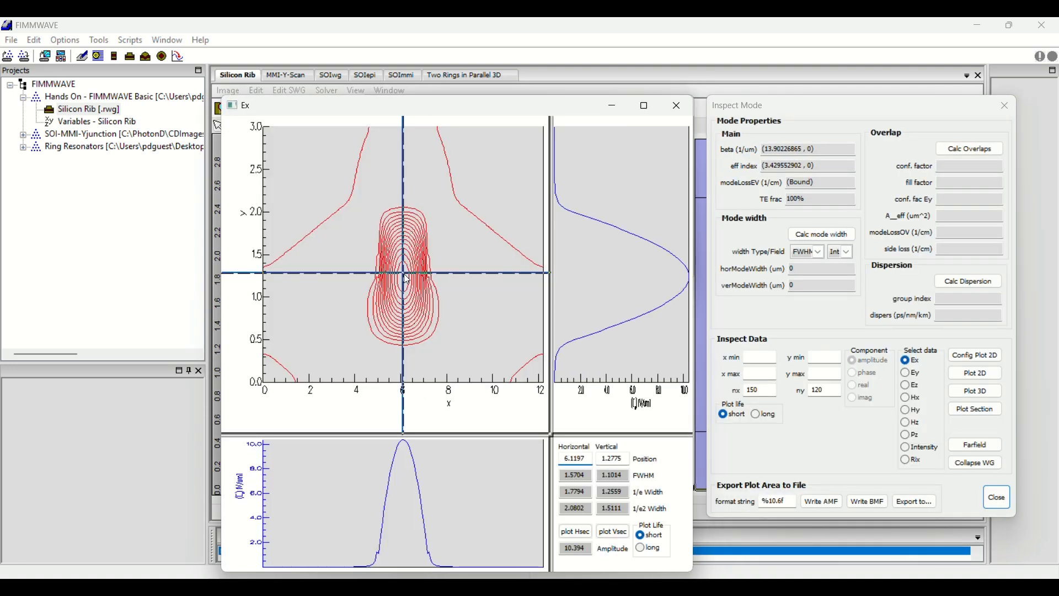